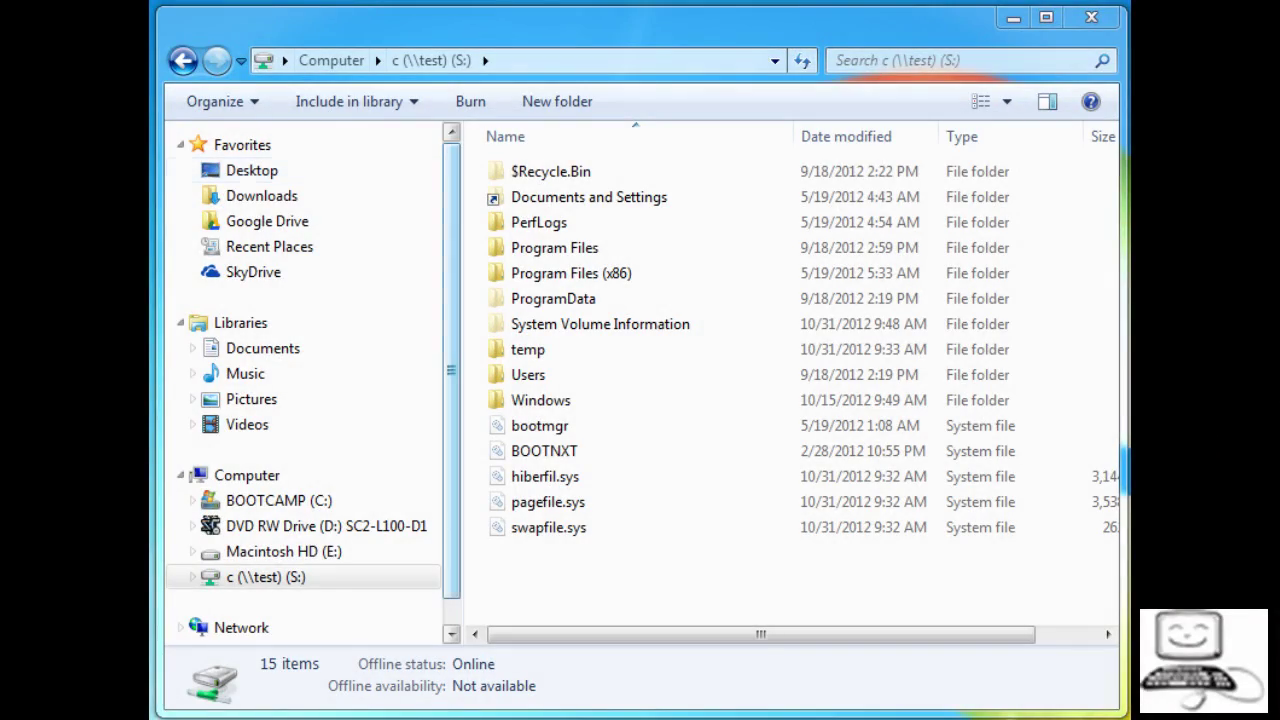
Browse the C:, D: and E: drives, then return to the c (\\test) (S:) share.
scroll(303, 380, down, 1)
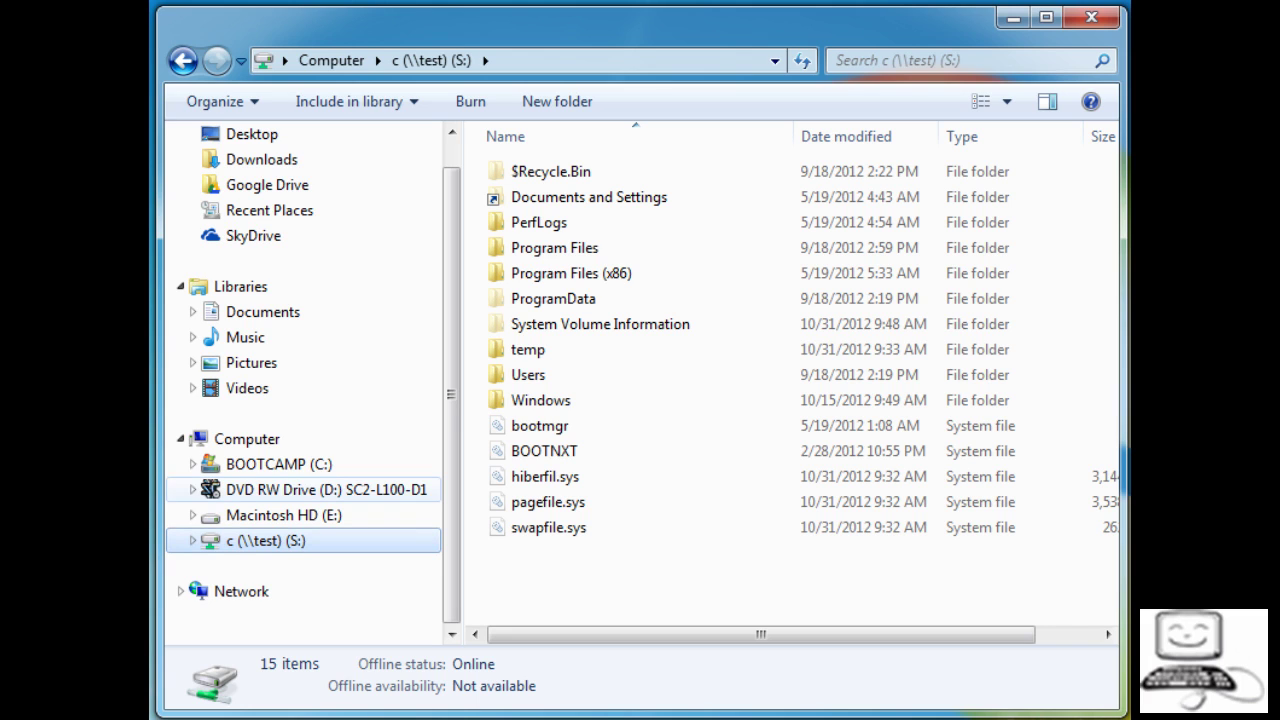
click(279, 464)
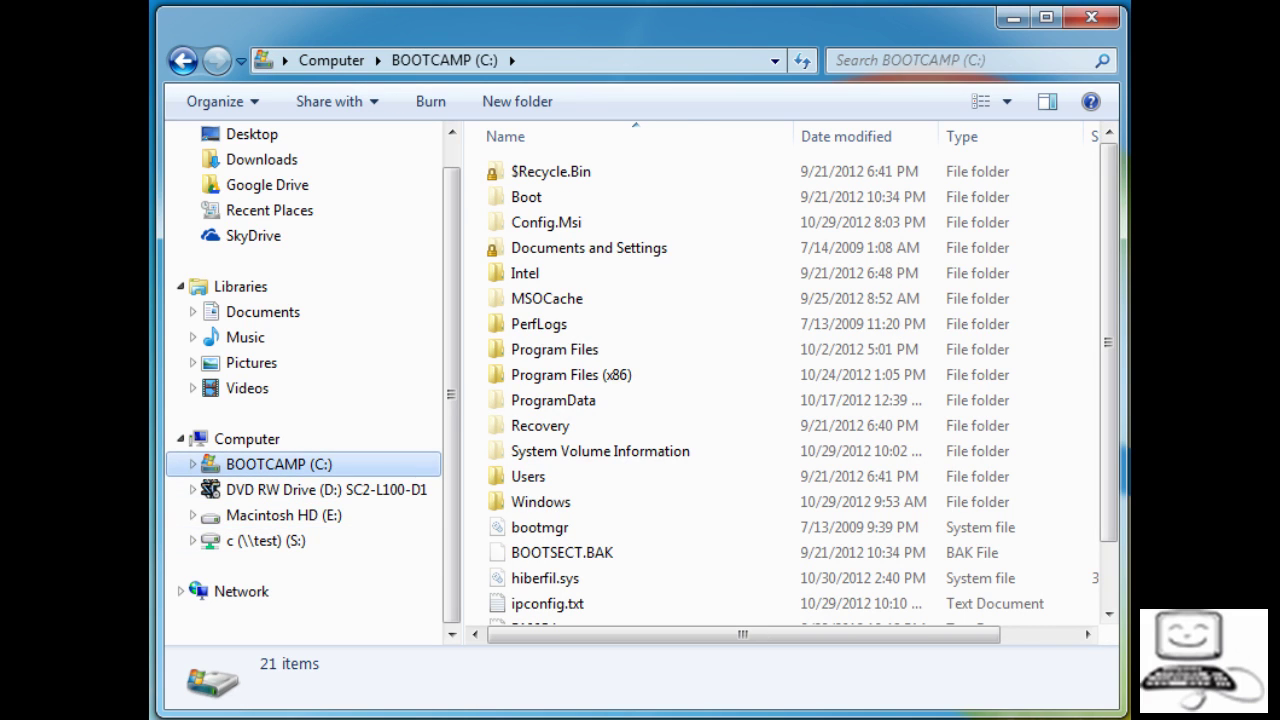
click(300, 489)
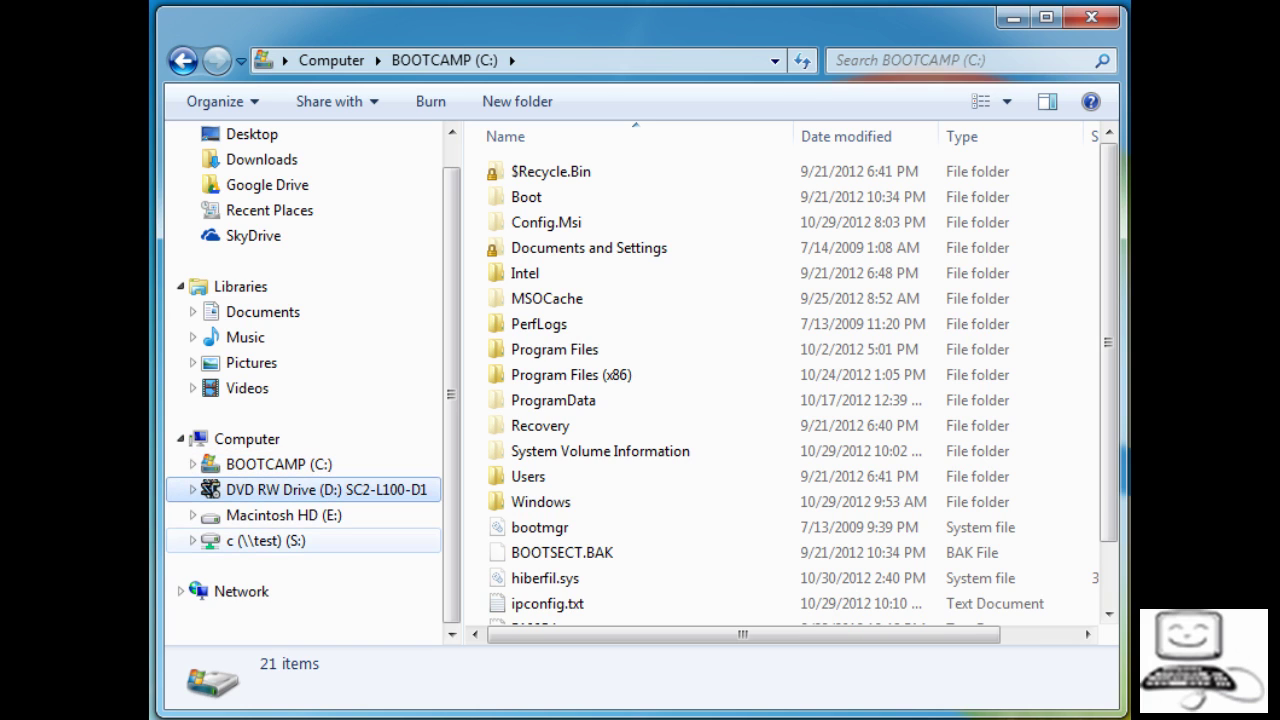
click(284, 515)
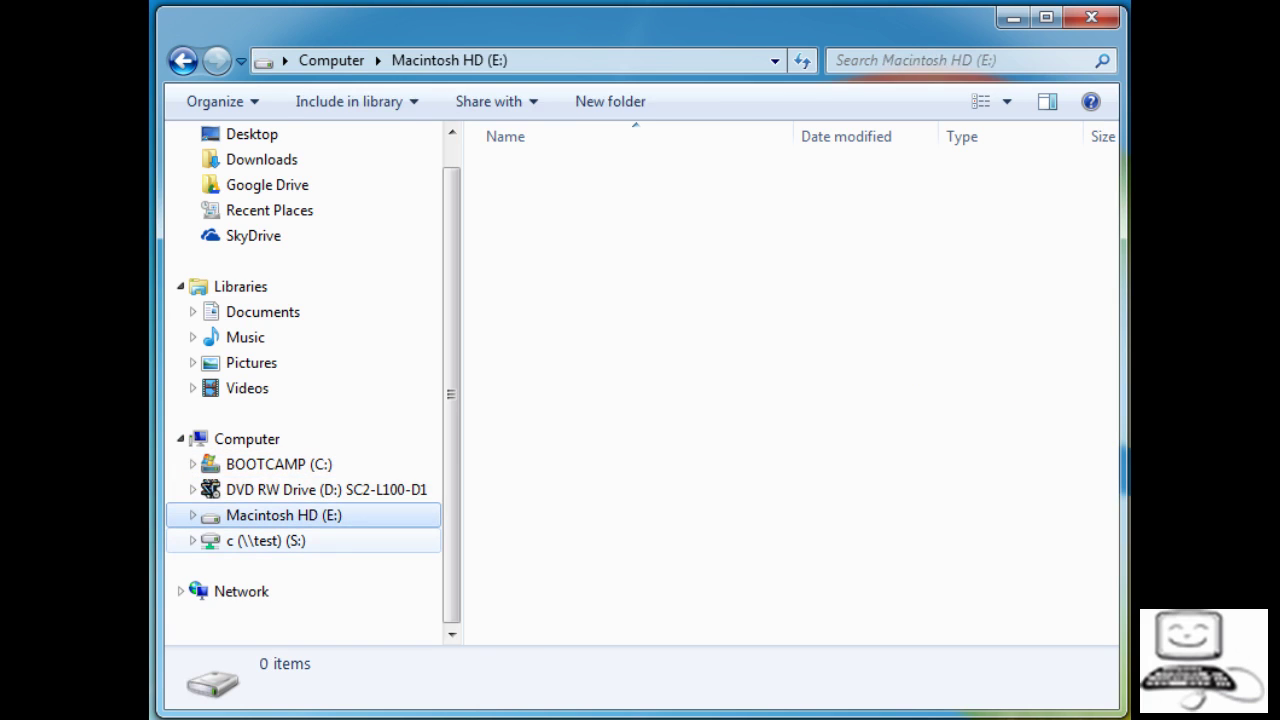
click(265, 540)
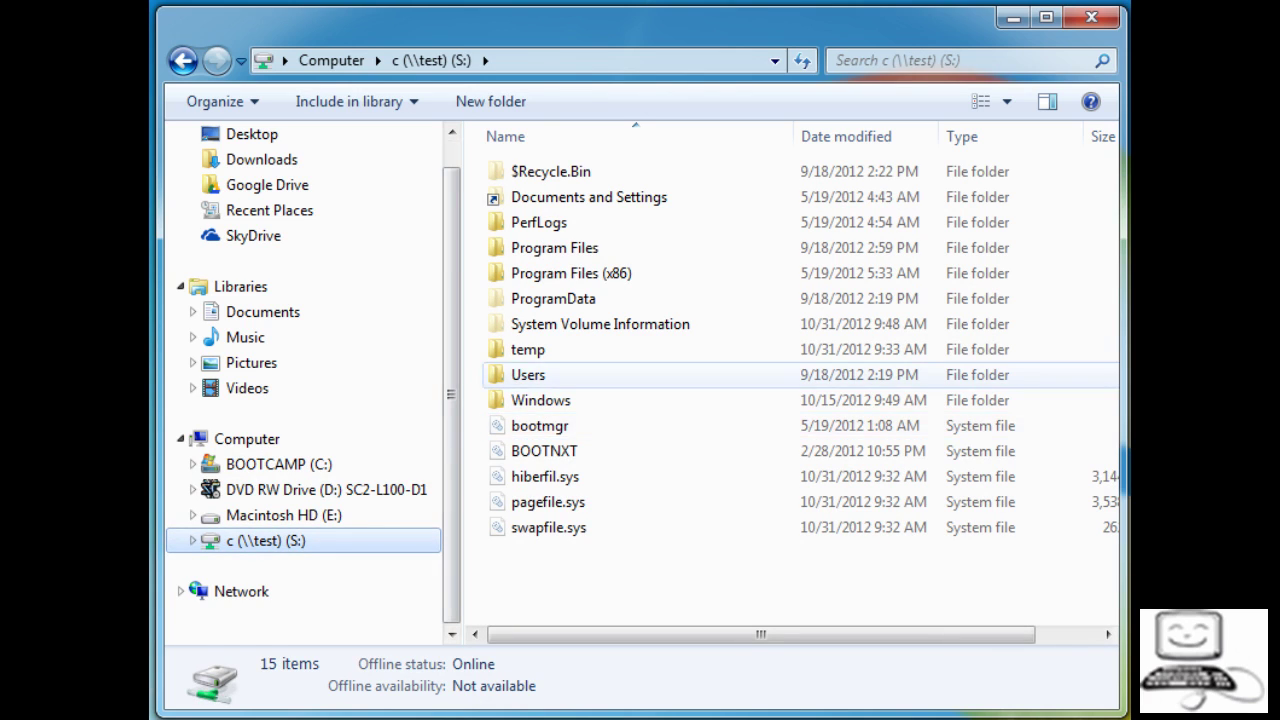
Open Users on S:, enter the user's profile folder, then go back to Users.
double_click(528, 374)
double_click(518, 248)
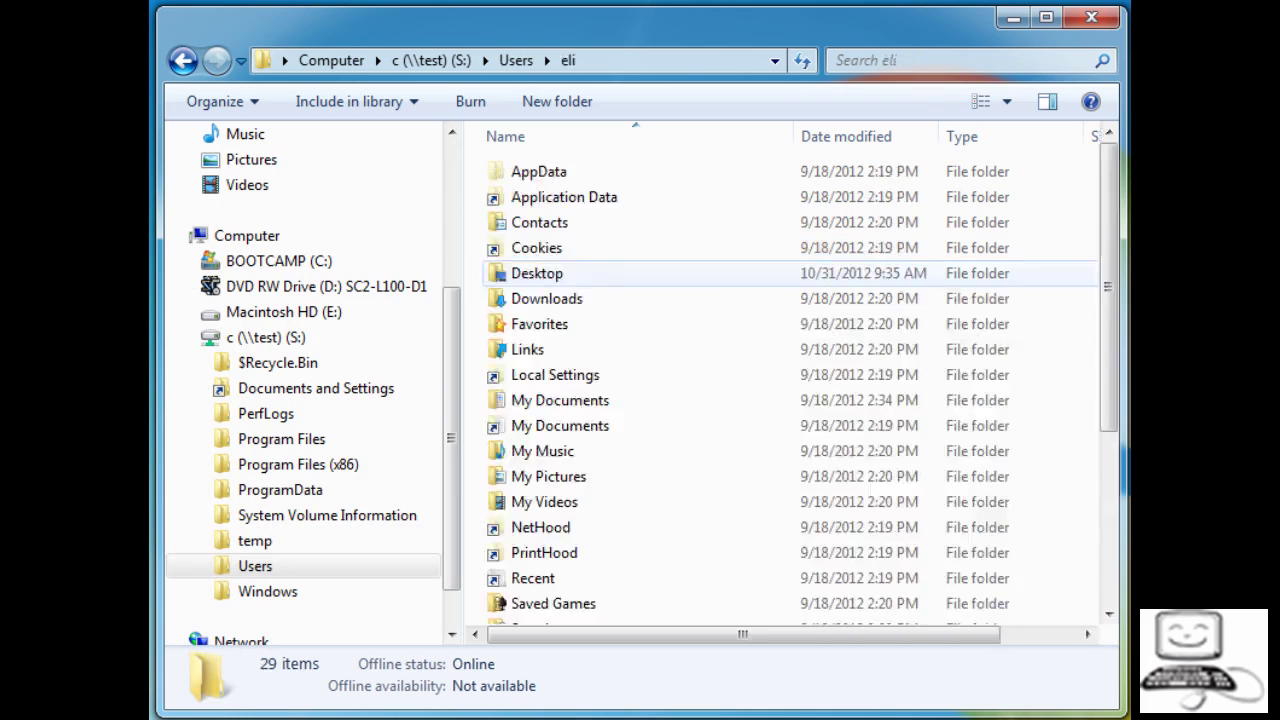
key(alt+Left)
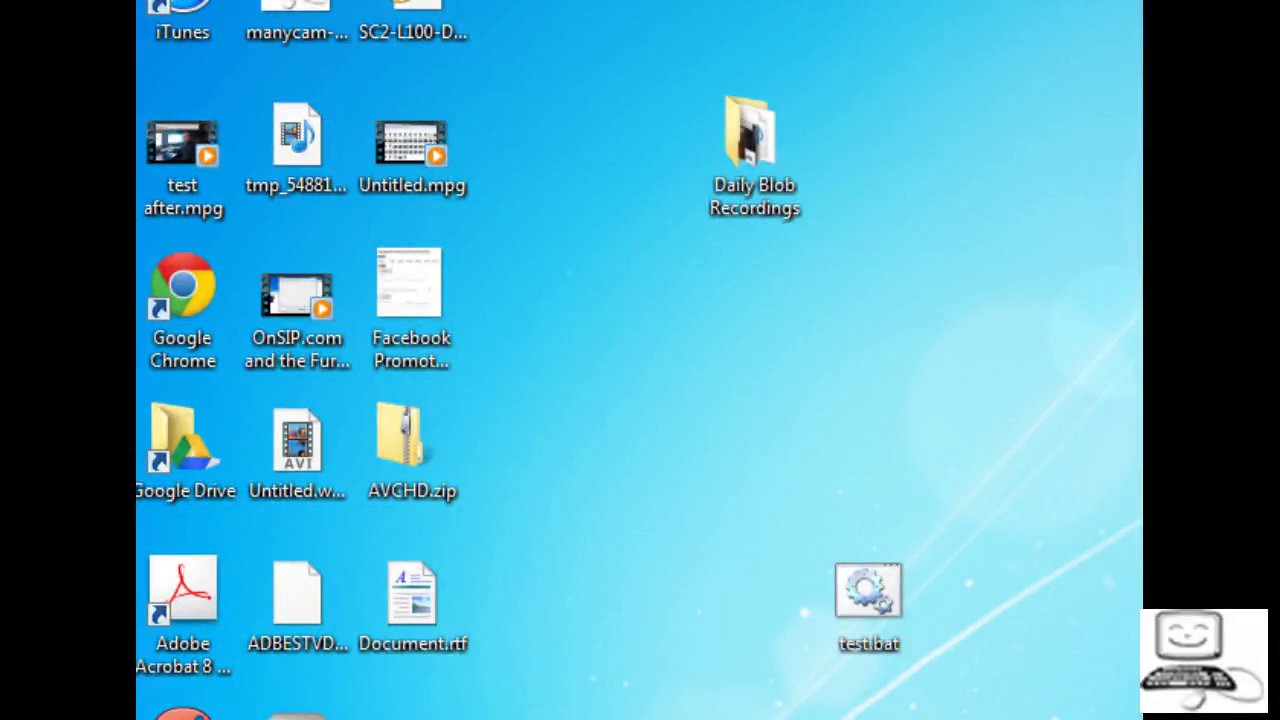
Launch Map network drive from the Start menu's Computer context menu.
key(super)
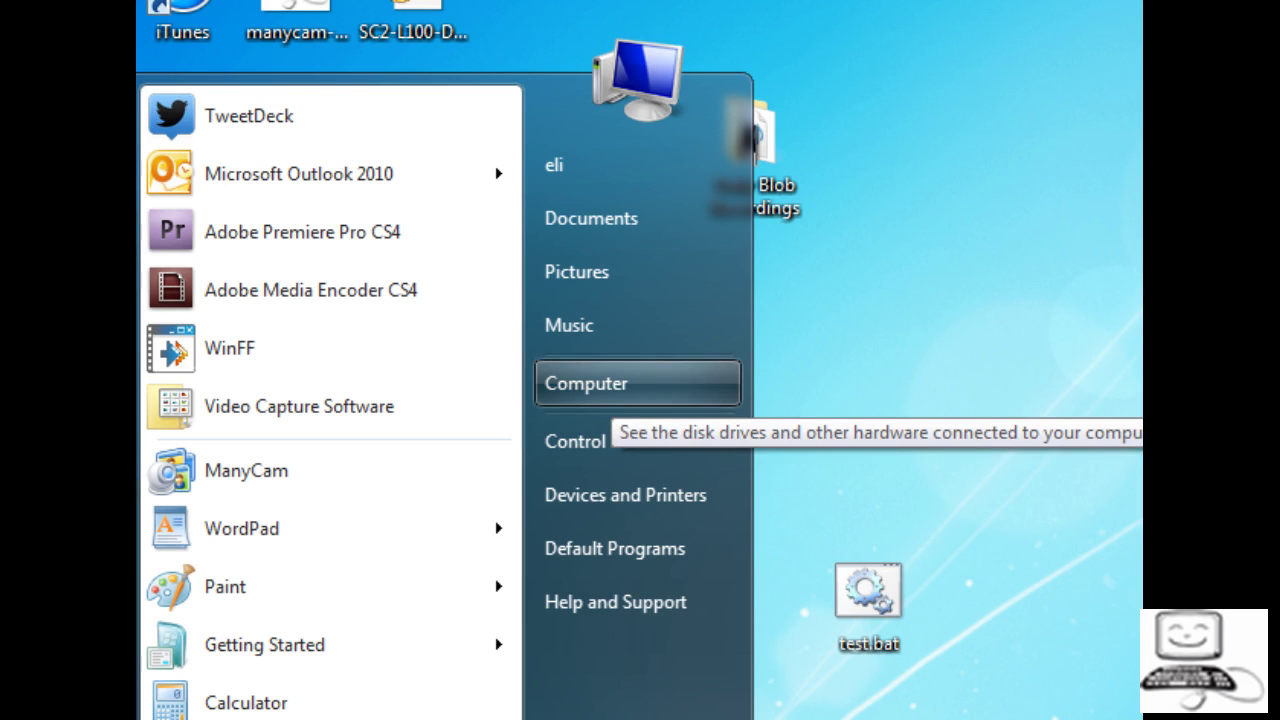
right_click(625, 384)
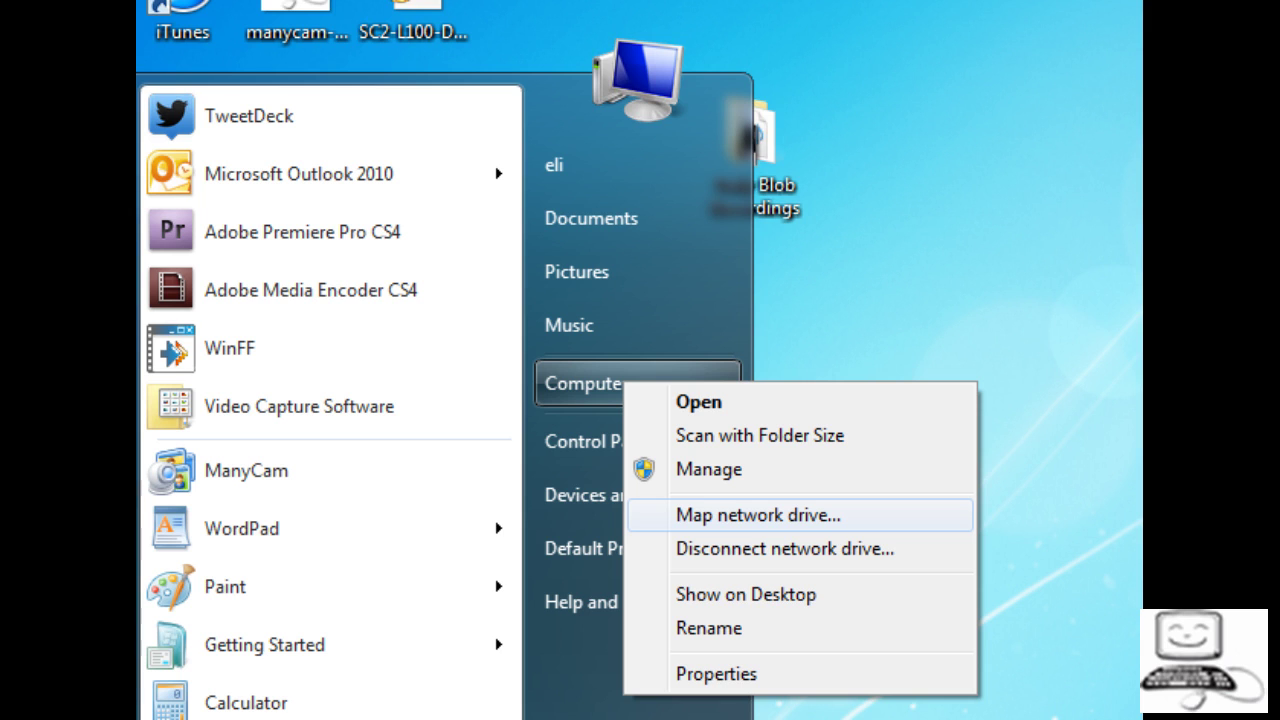
key(Return)
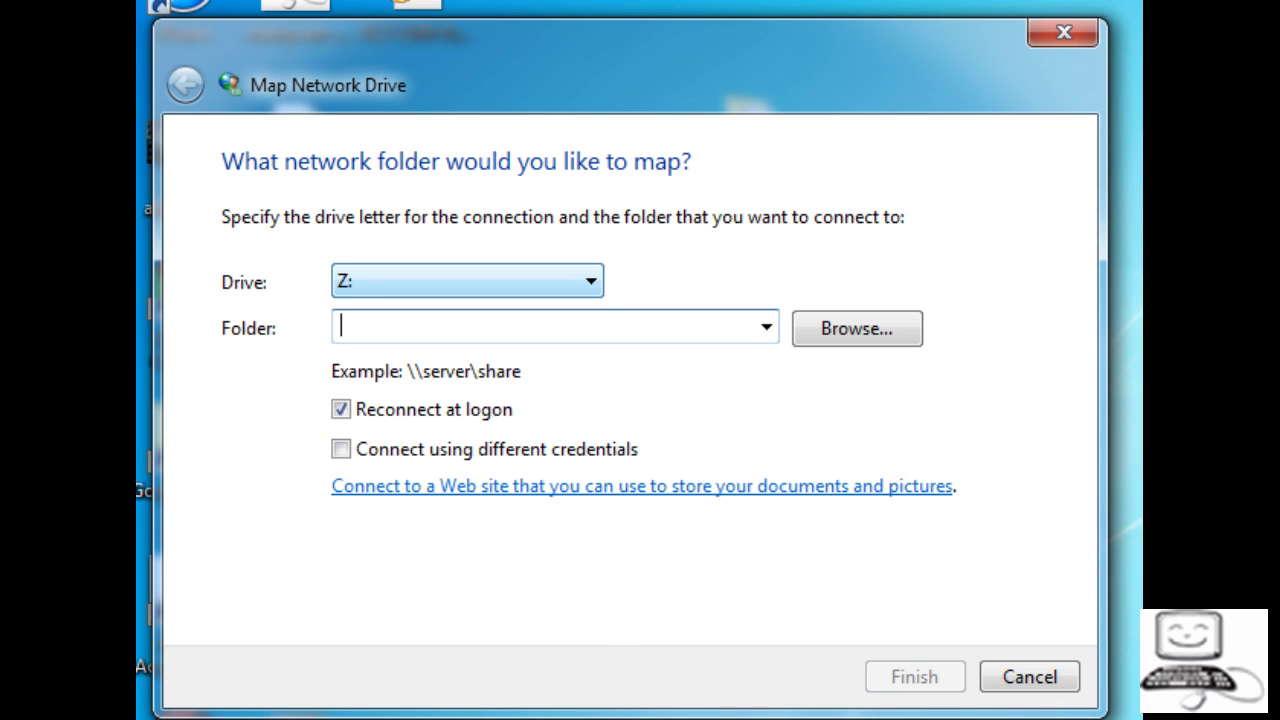
Choose drive letter X: and enter \\test\c as the folder path.
click(467, 281)
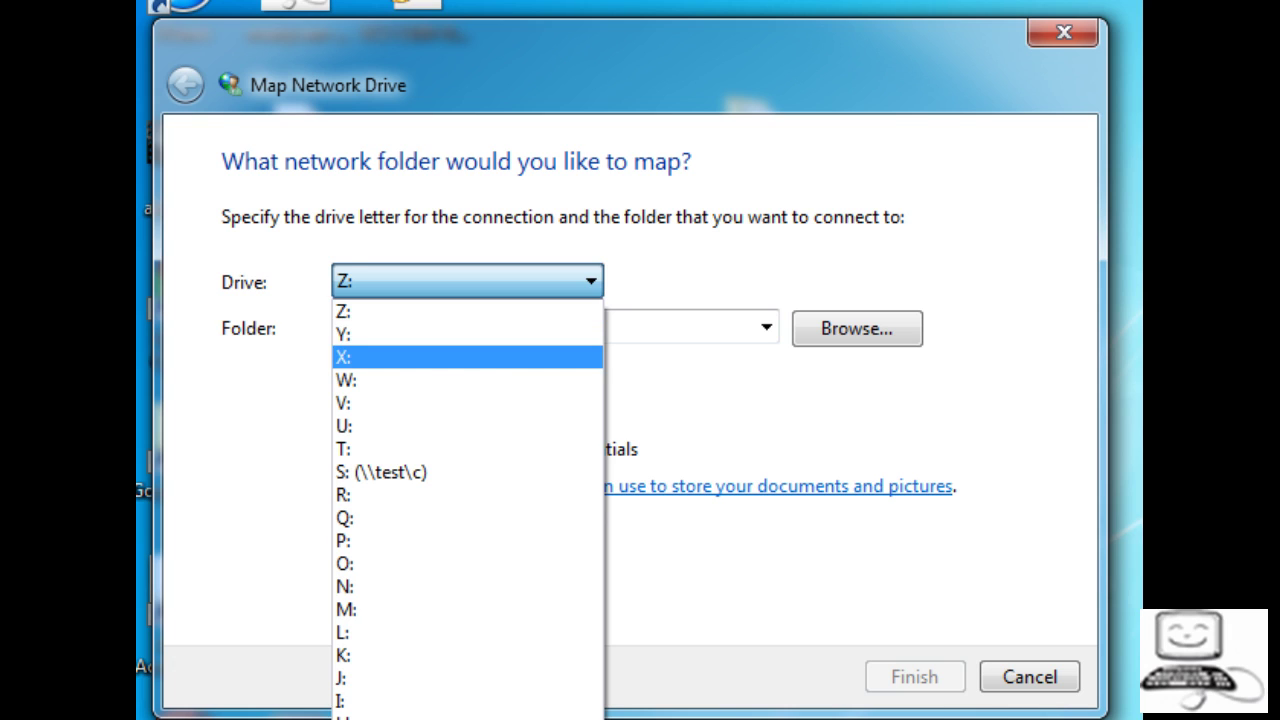
click(467, 357)
click(443, 325)
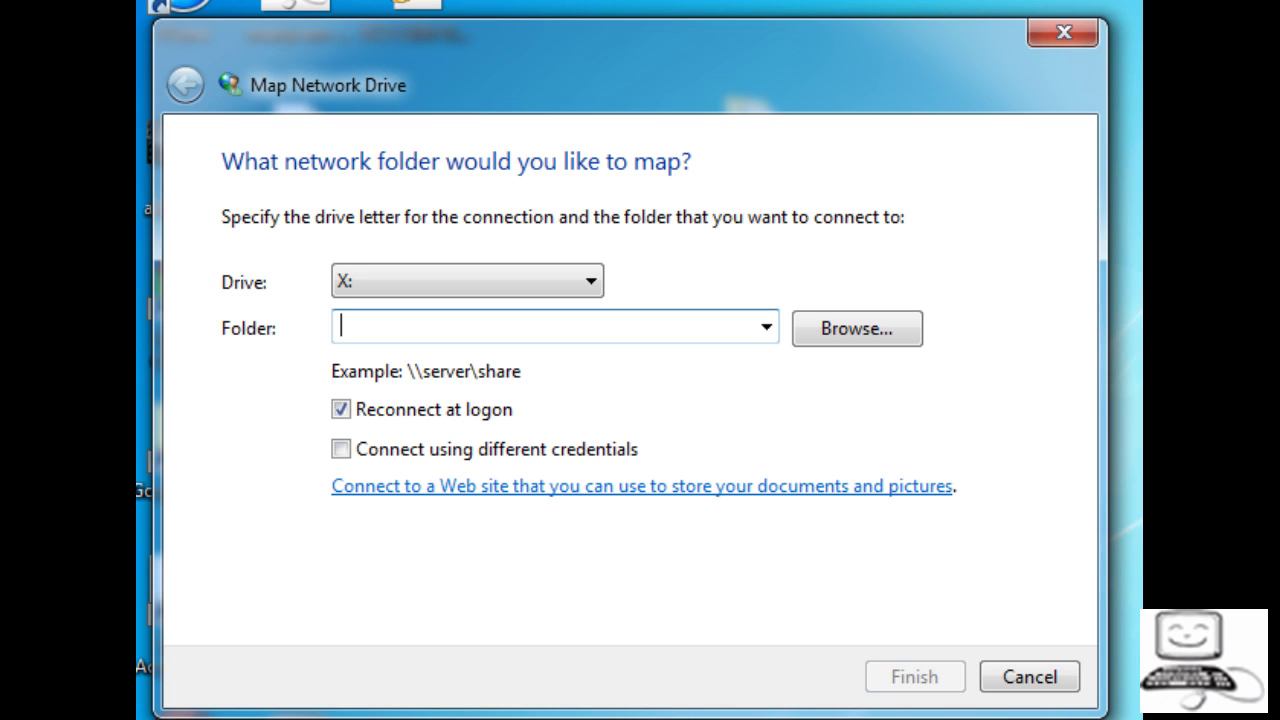
text(\\)
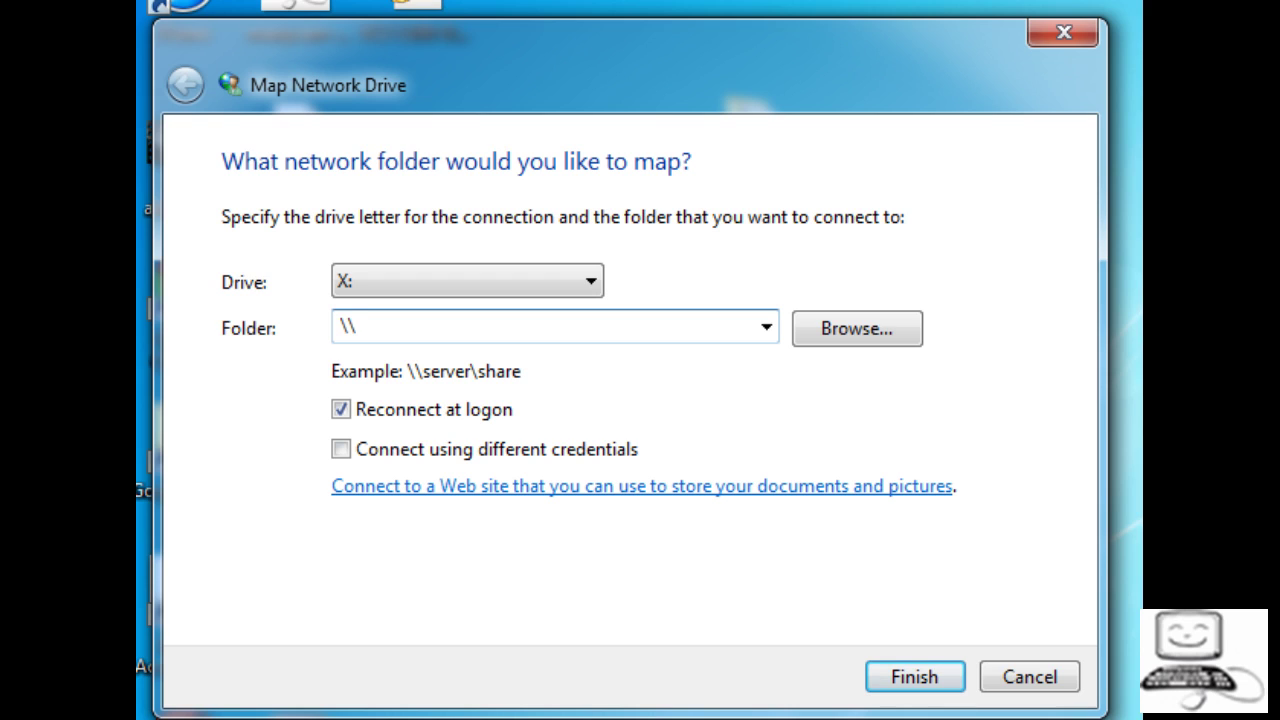
text(test\)
text(c)
Keep Reconnect at logon on, leave different credentials off, and finish the mapping.
click(341, 409)
click(341, 409)
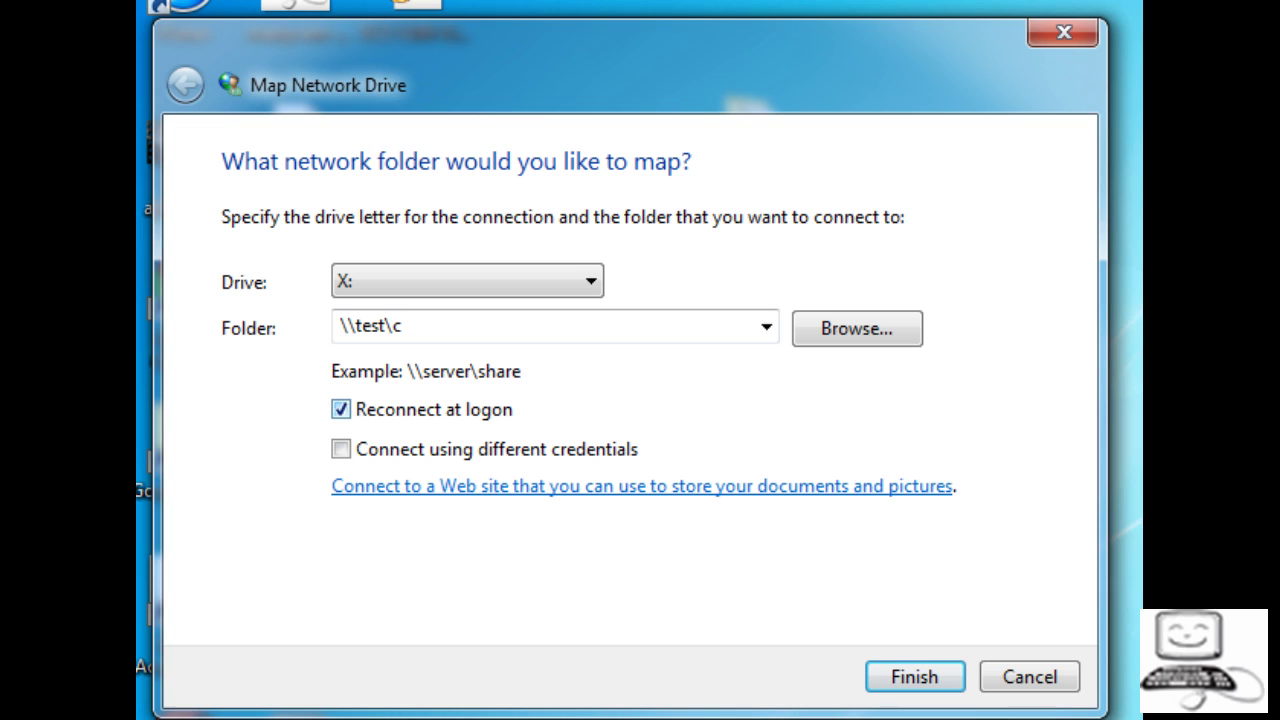
click(341, 449)
key(space)
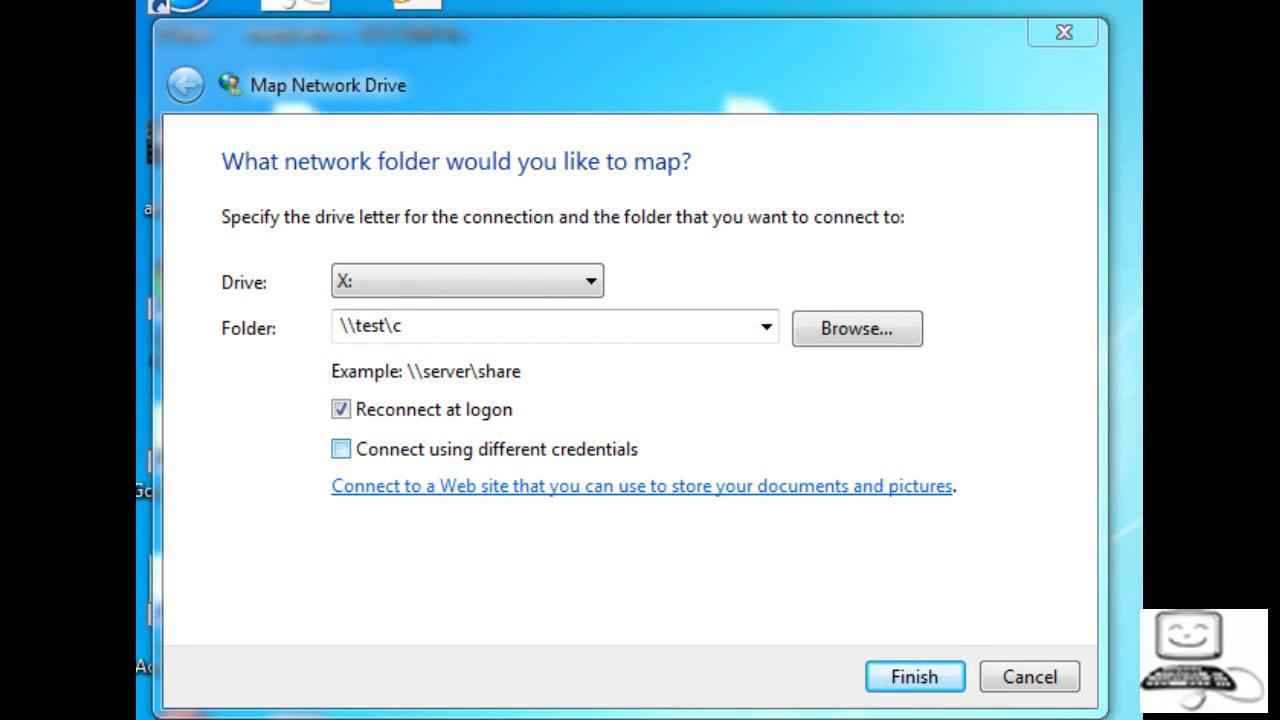
click(341, 449)
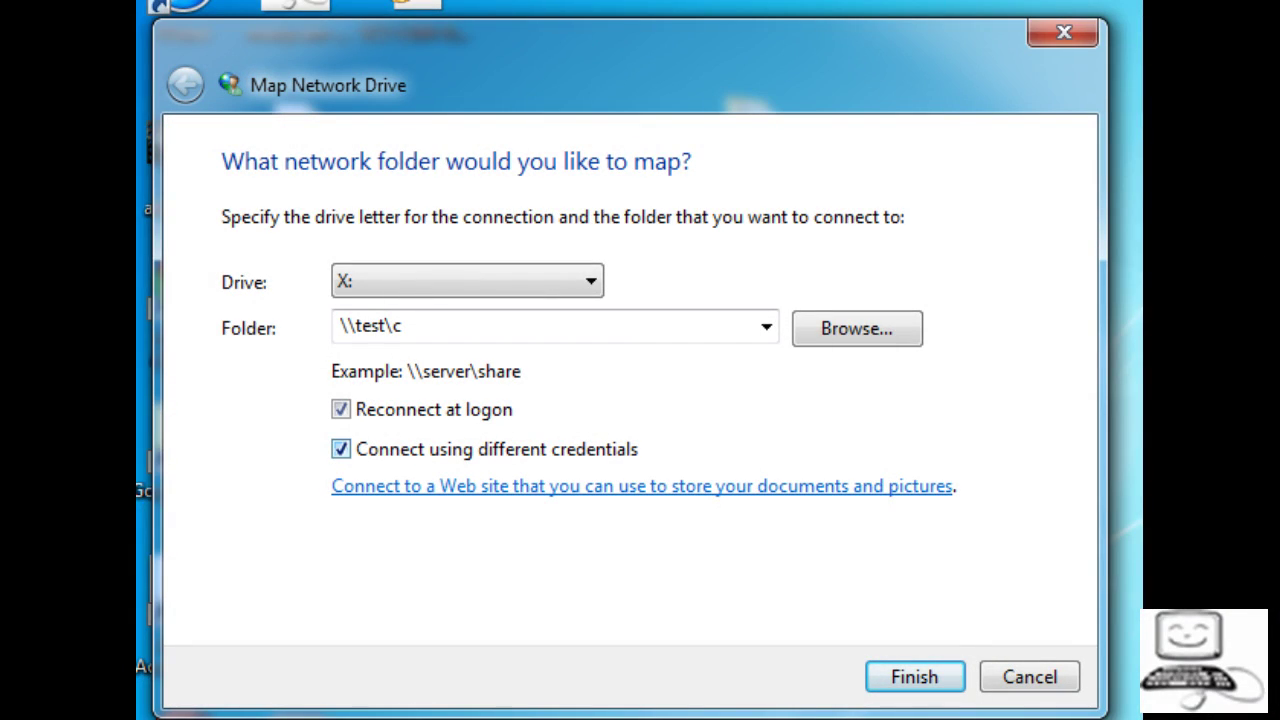
key(space)
key(Return)
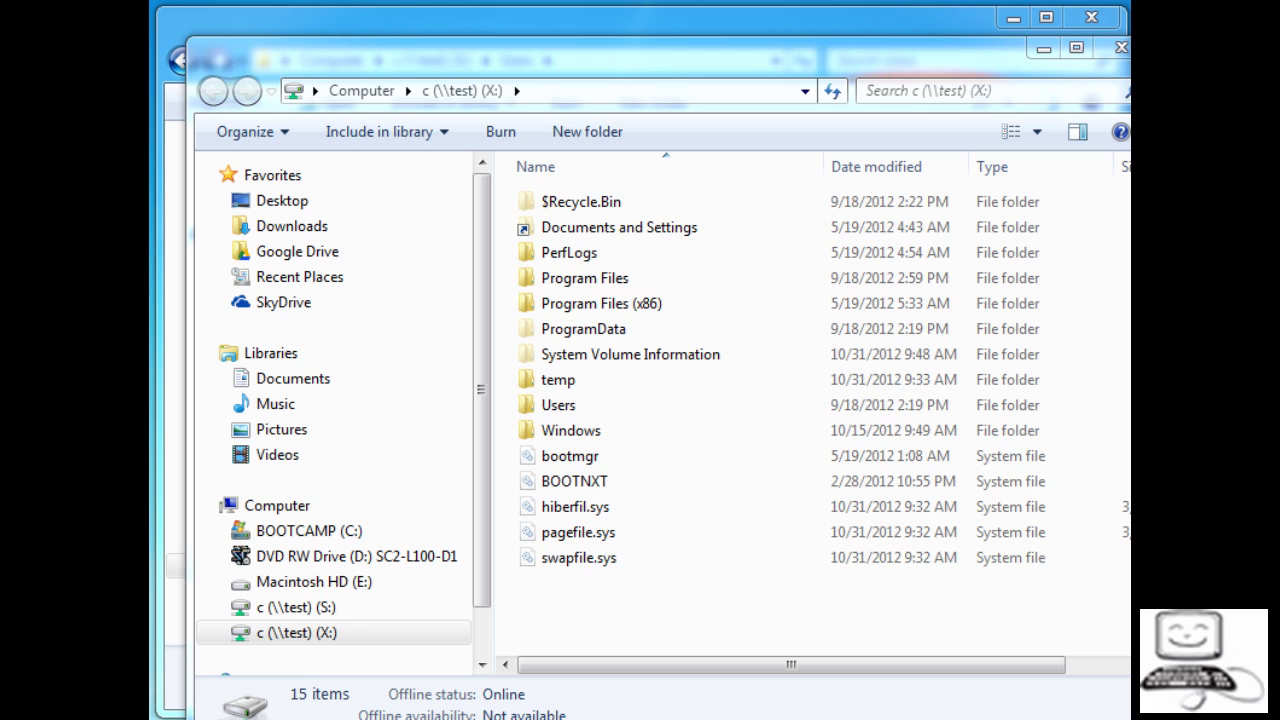
View the S: drive, then the newly mapped c (\\test) (X:) drive.
click(296, 607)
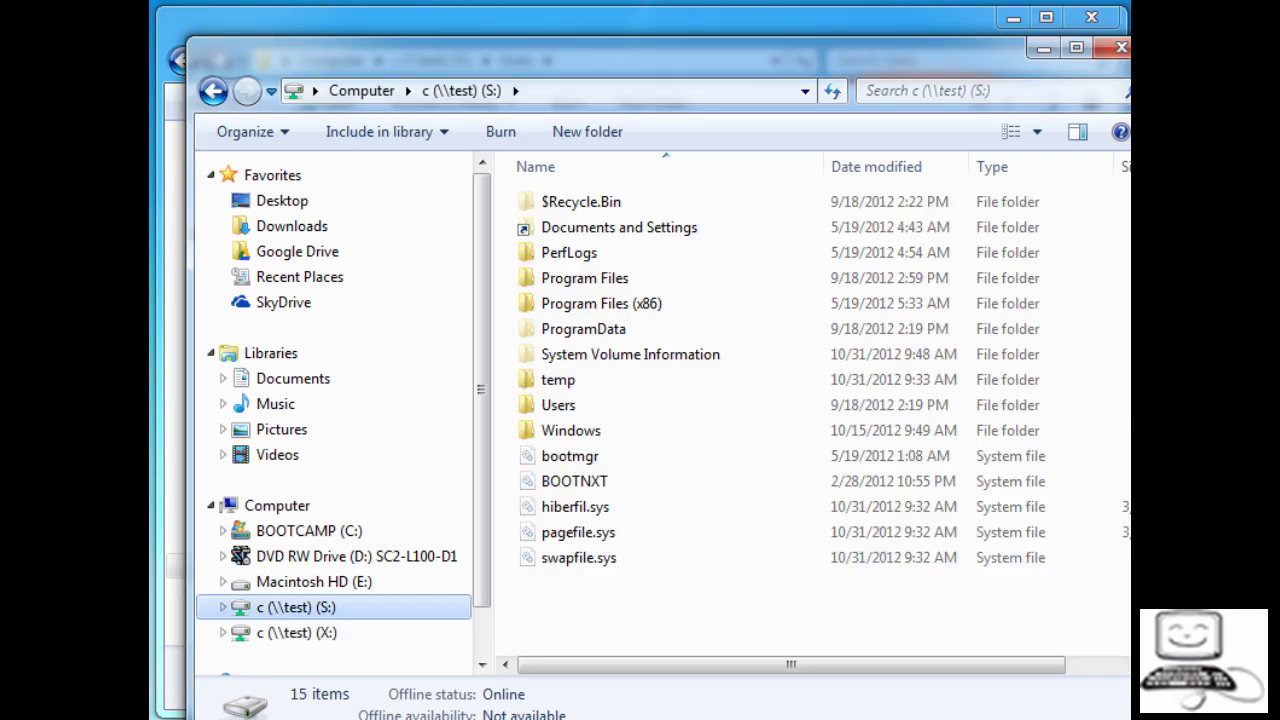
click(296, 632)
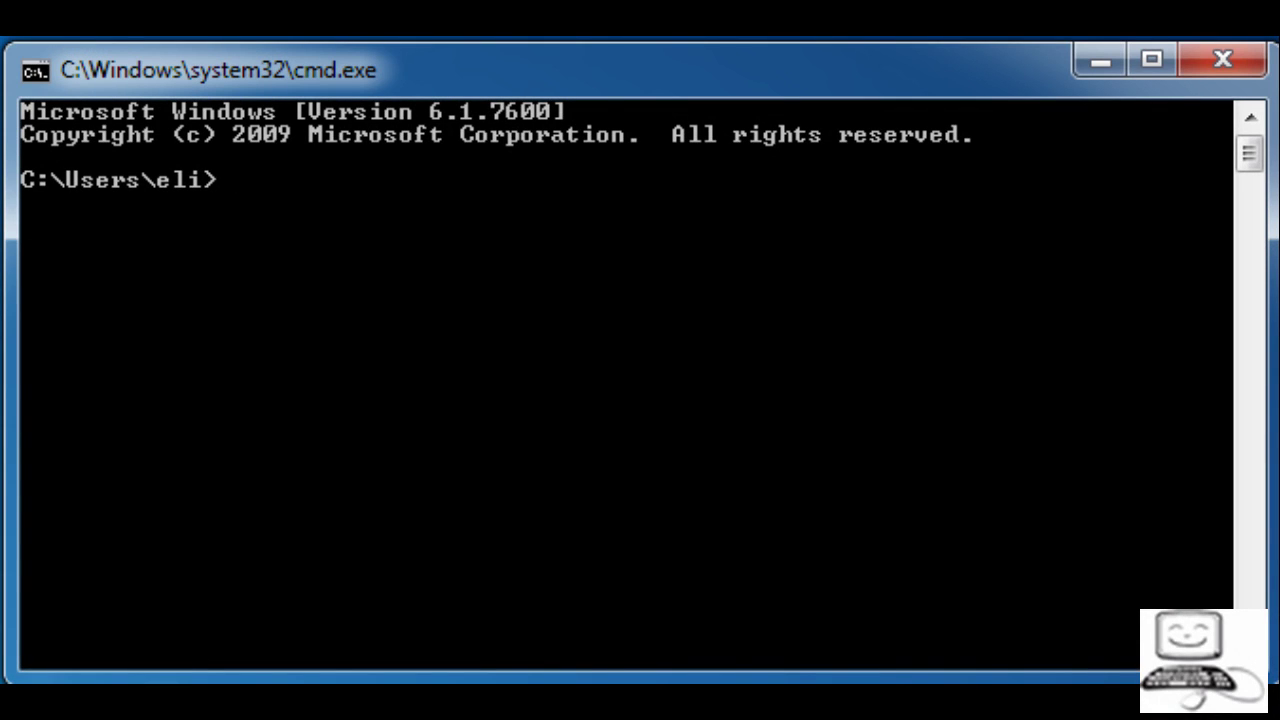
Run net use T: \\test\c in Command Prompt to map the share to T:.
text(net use T: \\)
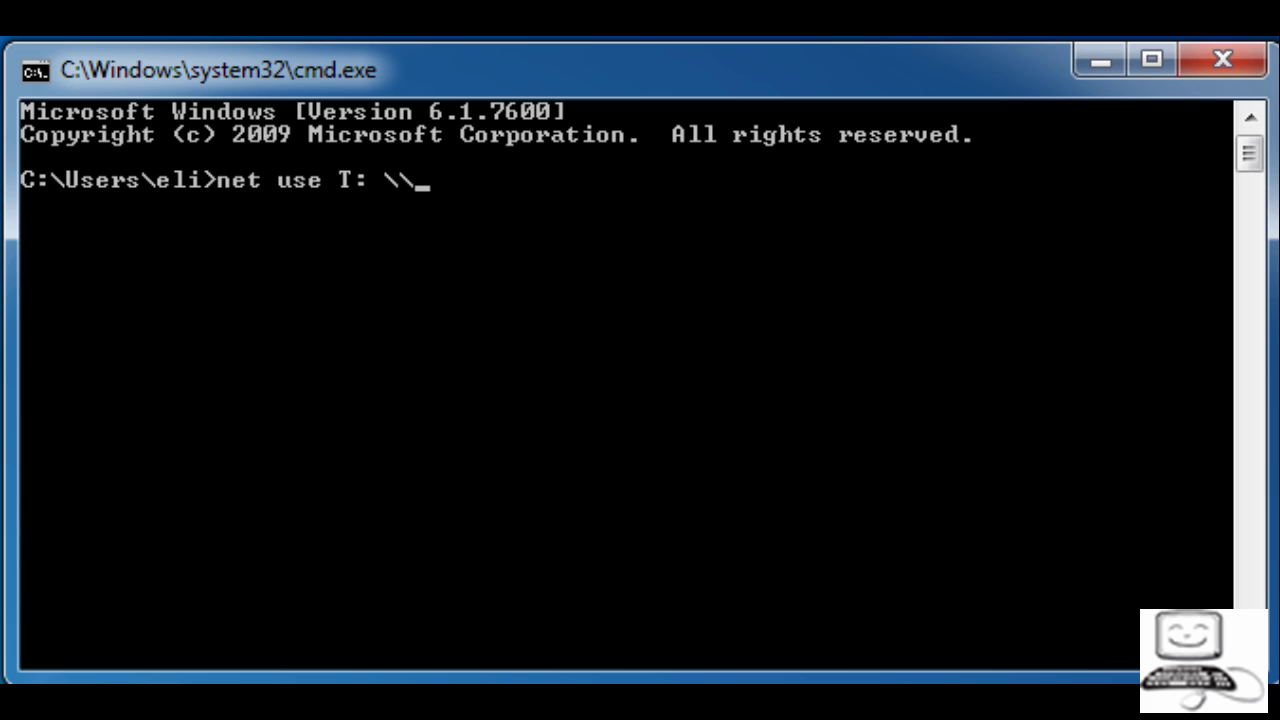
text(test\)
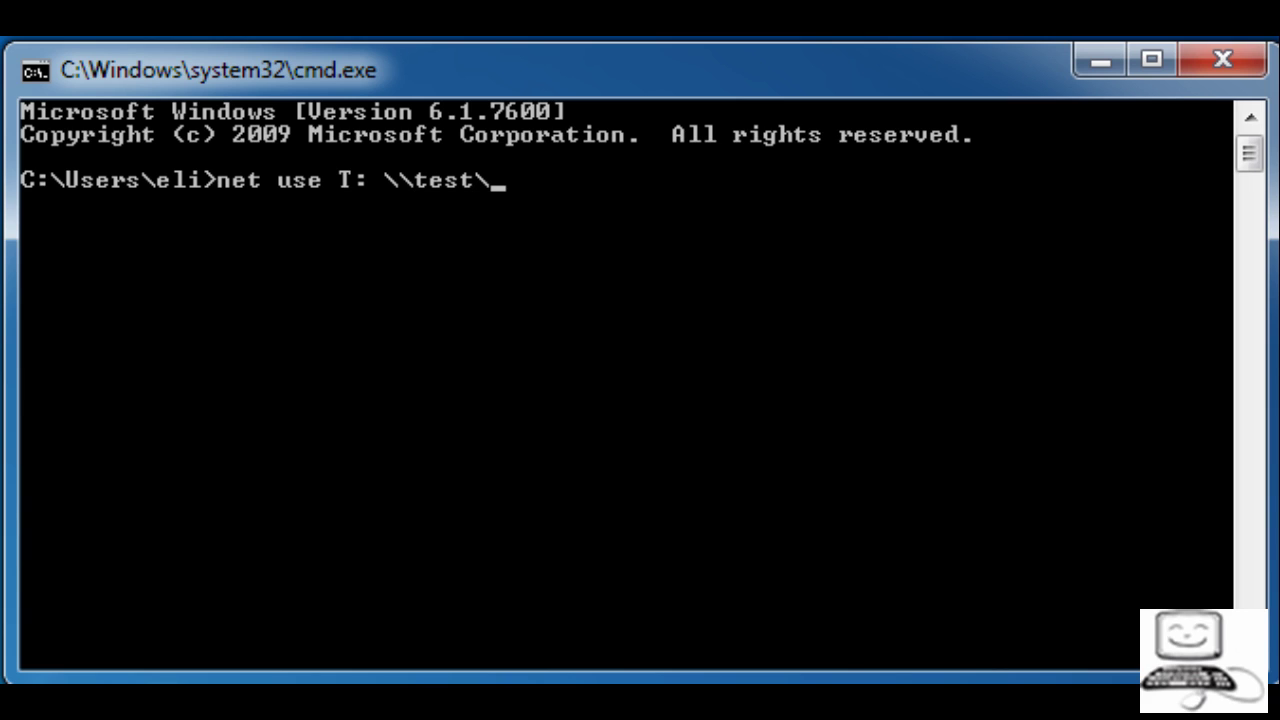
text(c)
key(Return)
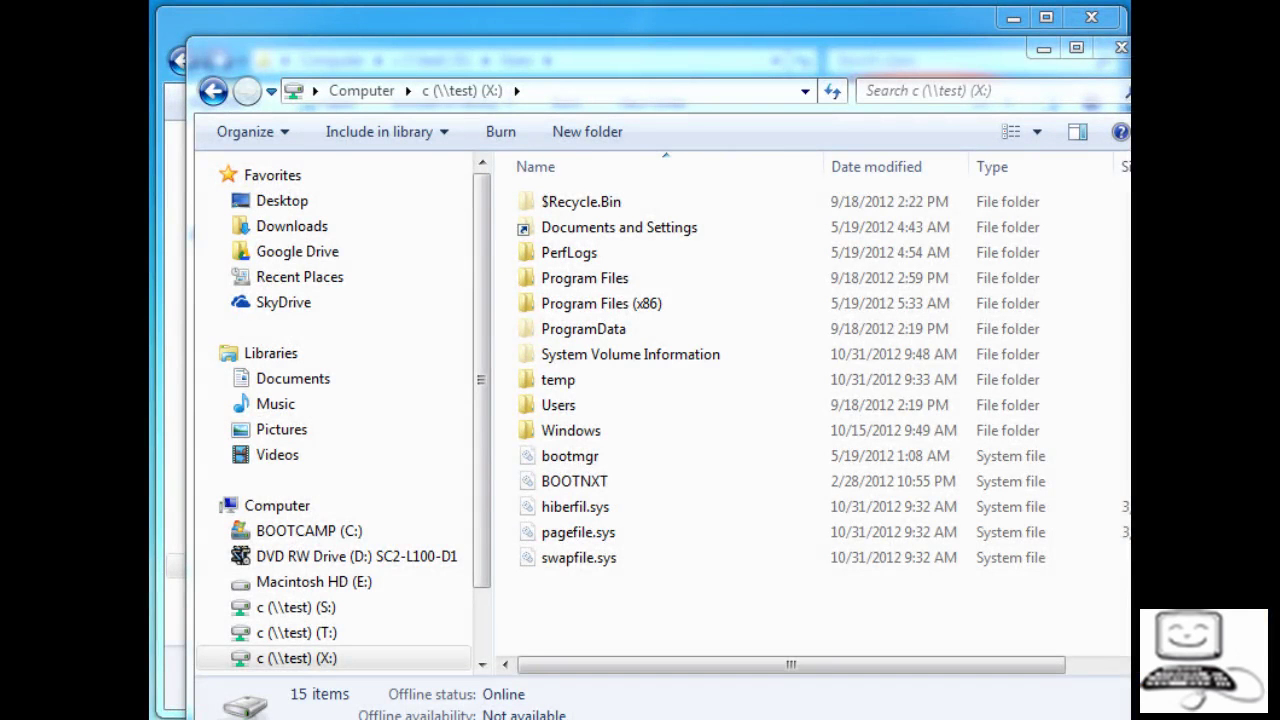
Open the c (\\test) (T:) drive and its Users folder, showing 6 items.
scroll(340, 400, down, 2)
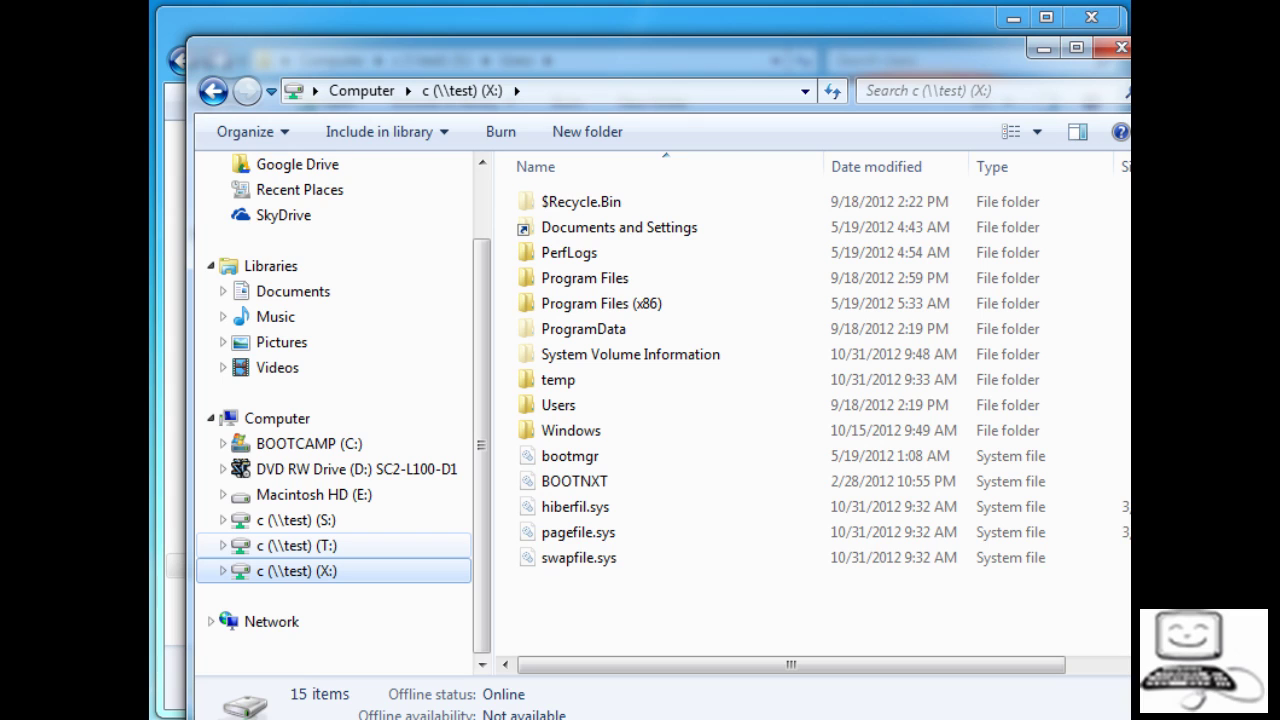
click(296, 545)
double_click(558, 405)
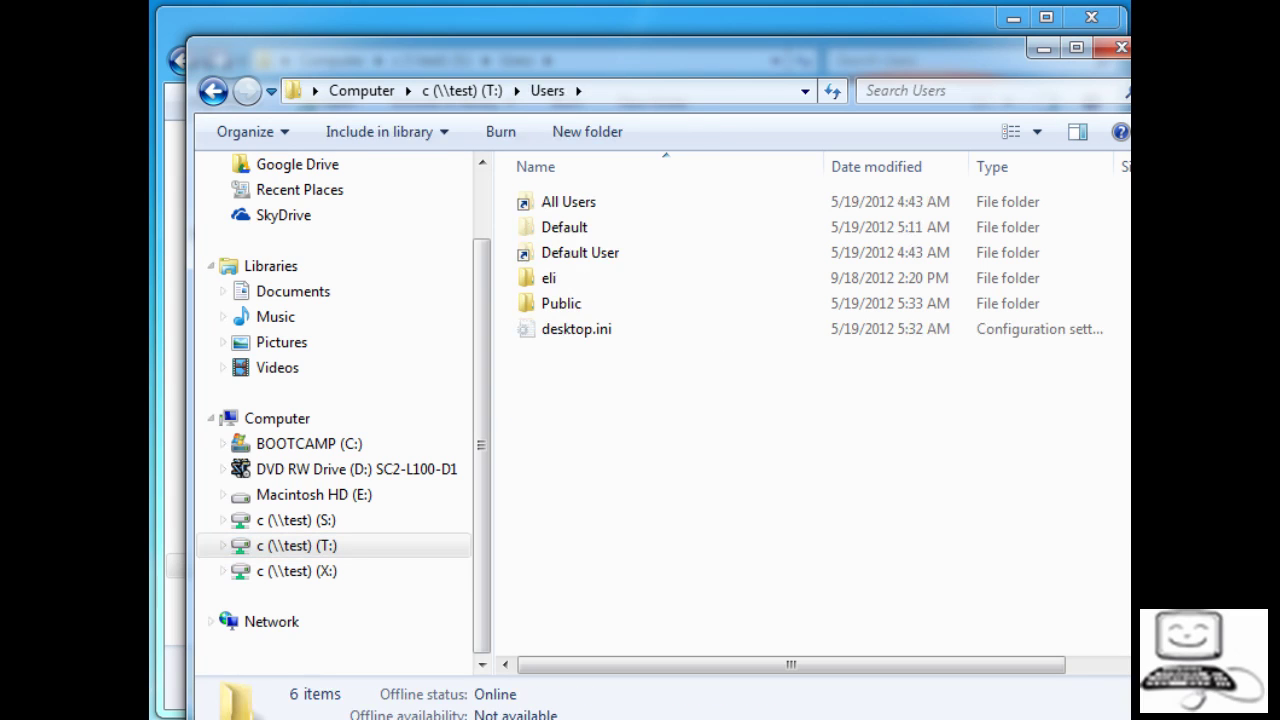